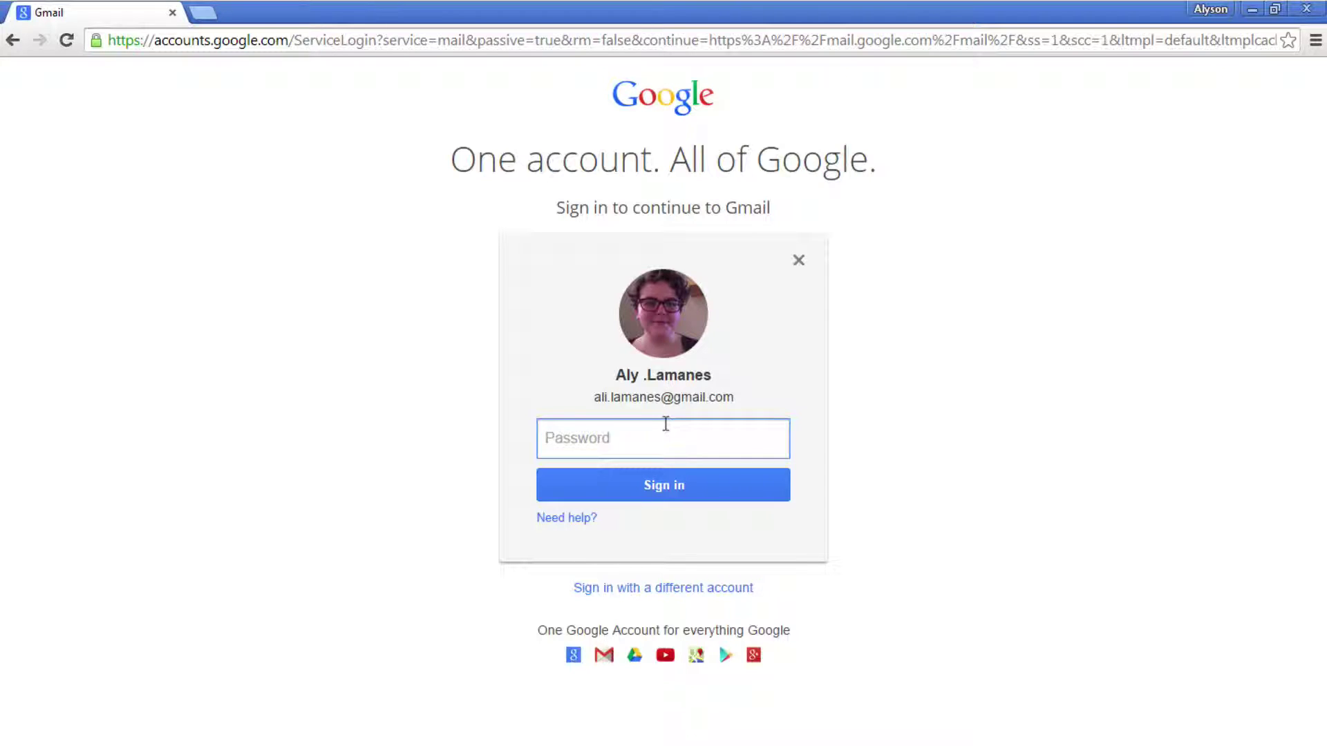
type("••••••••••••••")
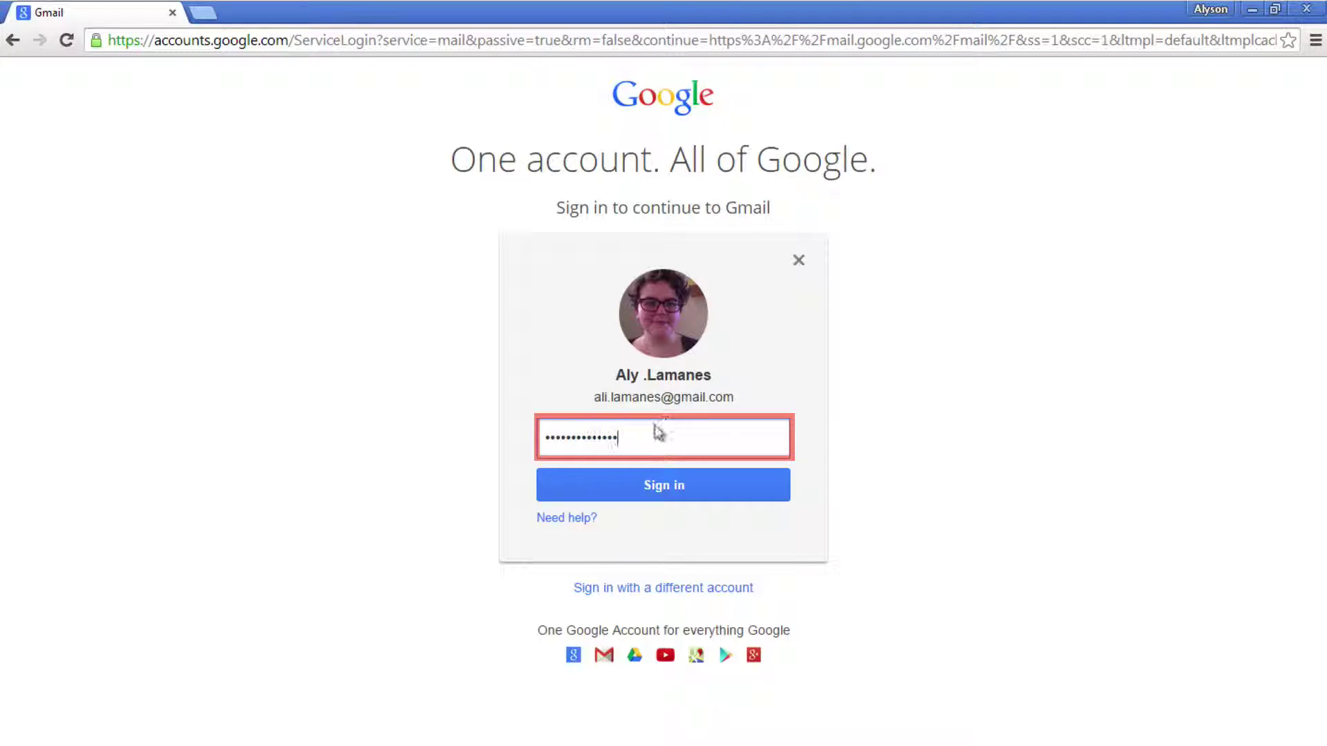
Finish signing in with the password to reach the Primary inbox.
left_click(647, 487)
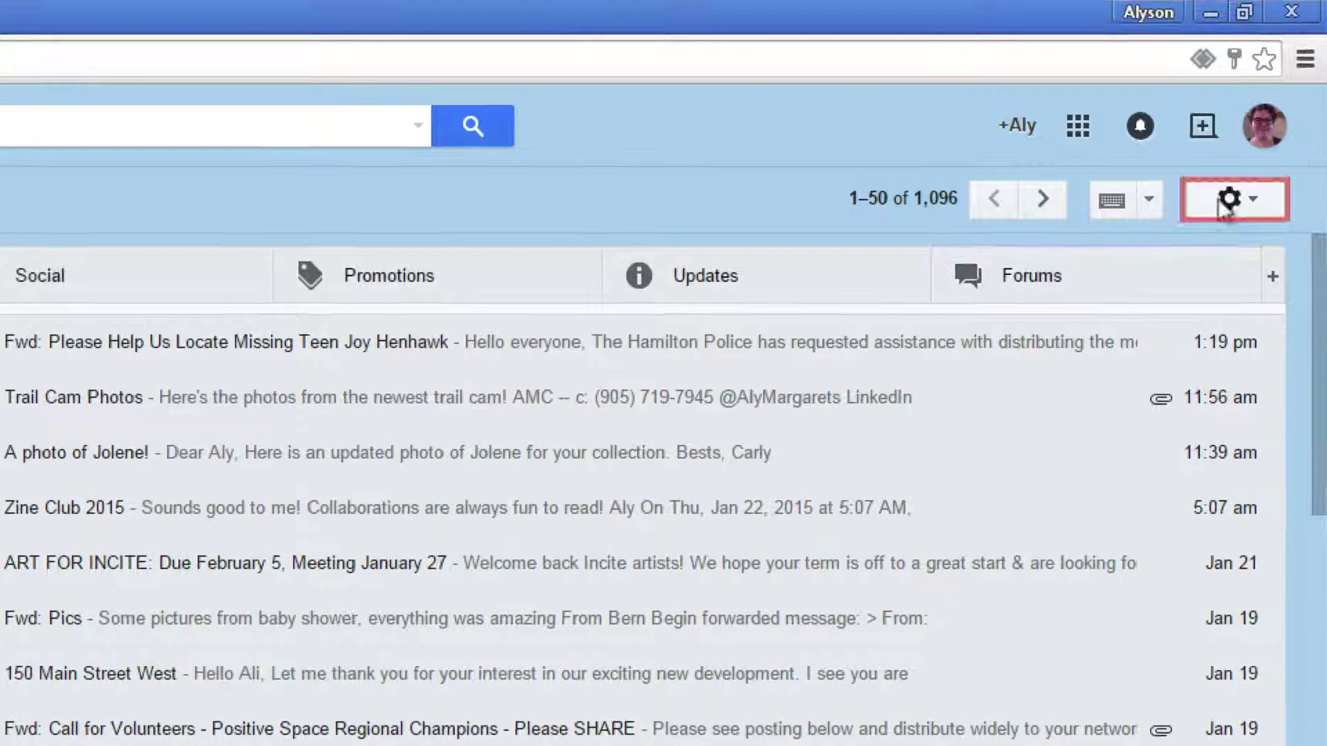
In General settings, enable the account's own signature and place the cursor in its editor.
left_click(1265, 134)
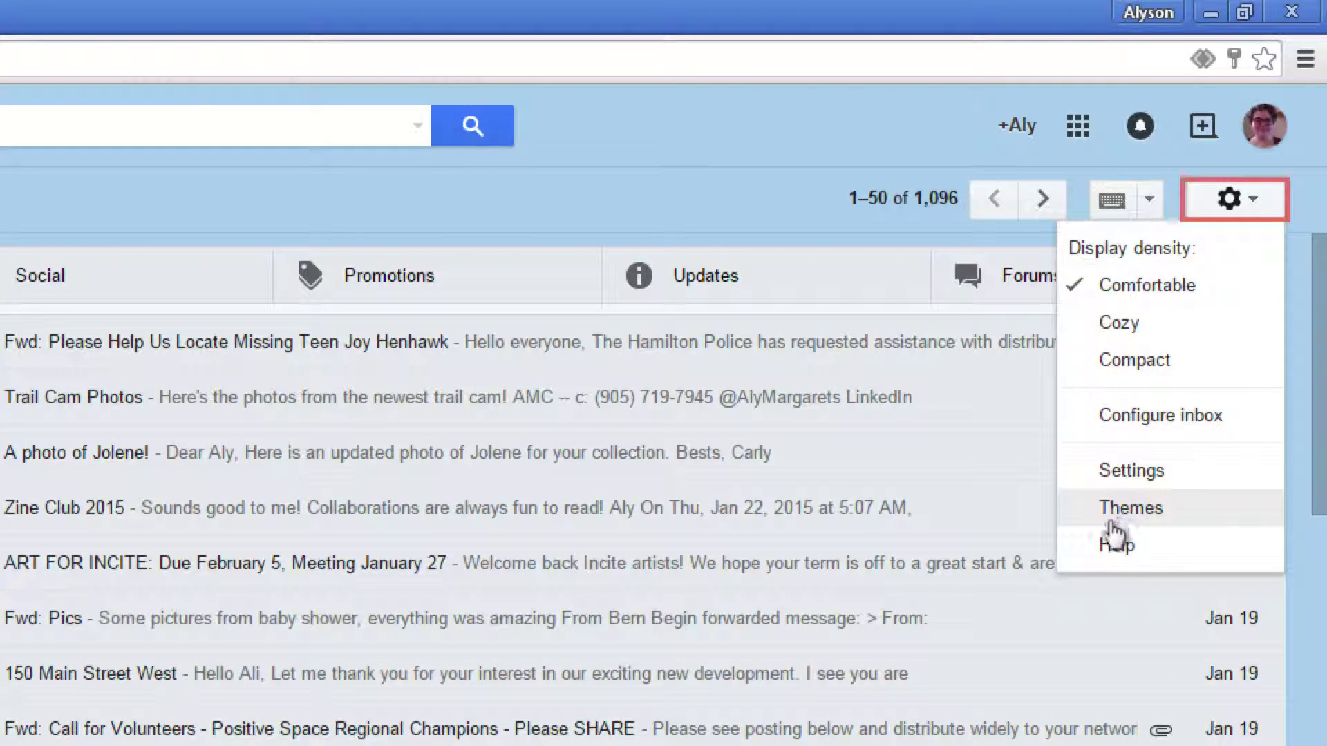
left_click(1130, 479)
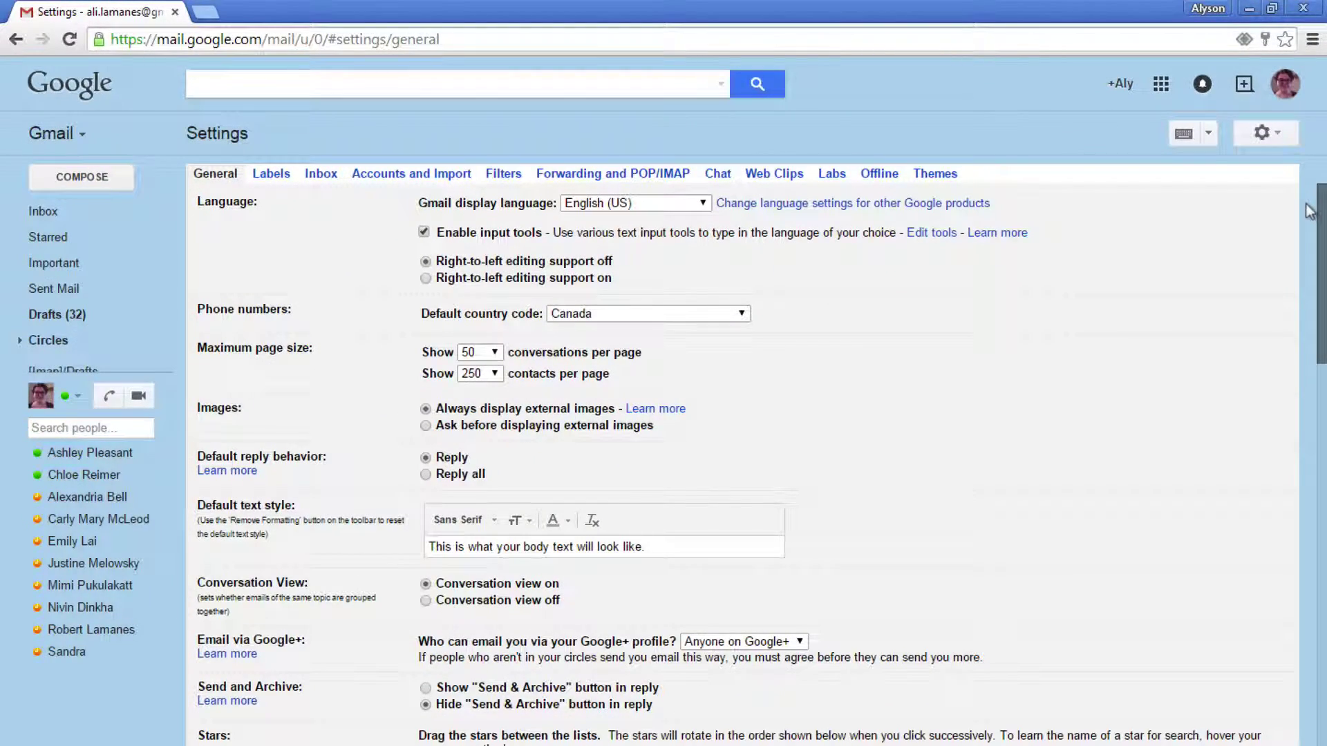
left_click_drag(1308, 210, 1313, 314)
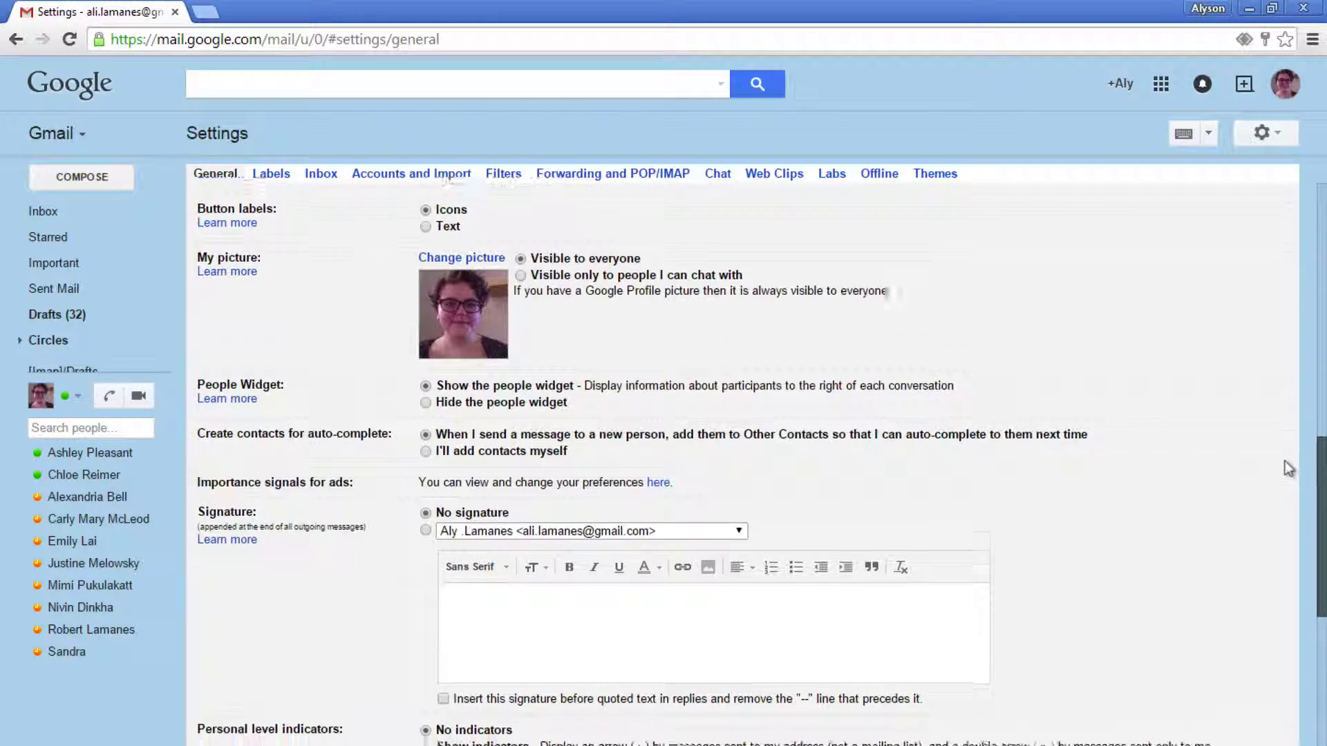
left_click_drag(1314, 313, 1286, 483)
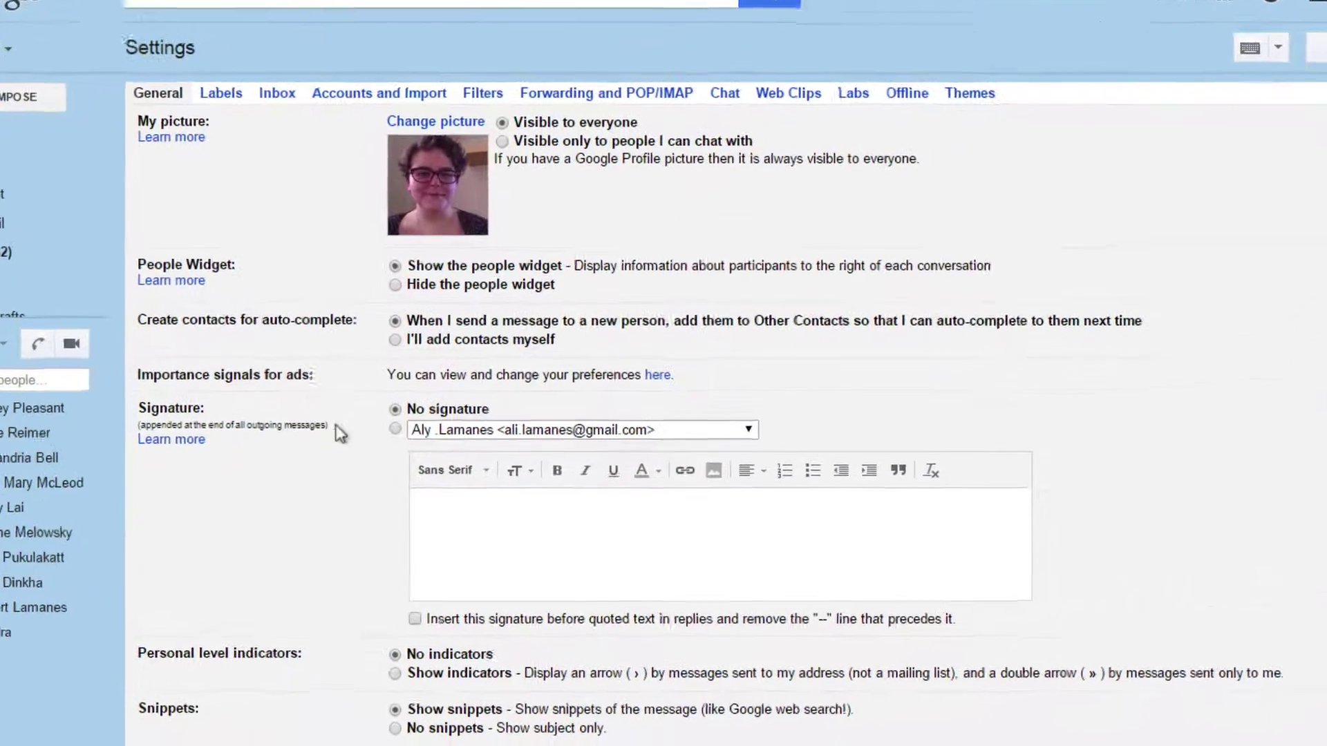
left_click(426, 471)
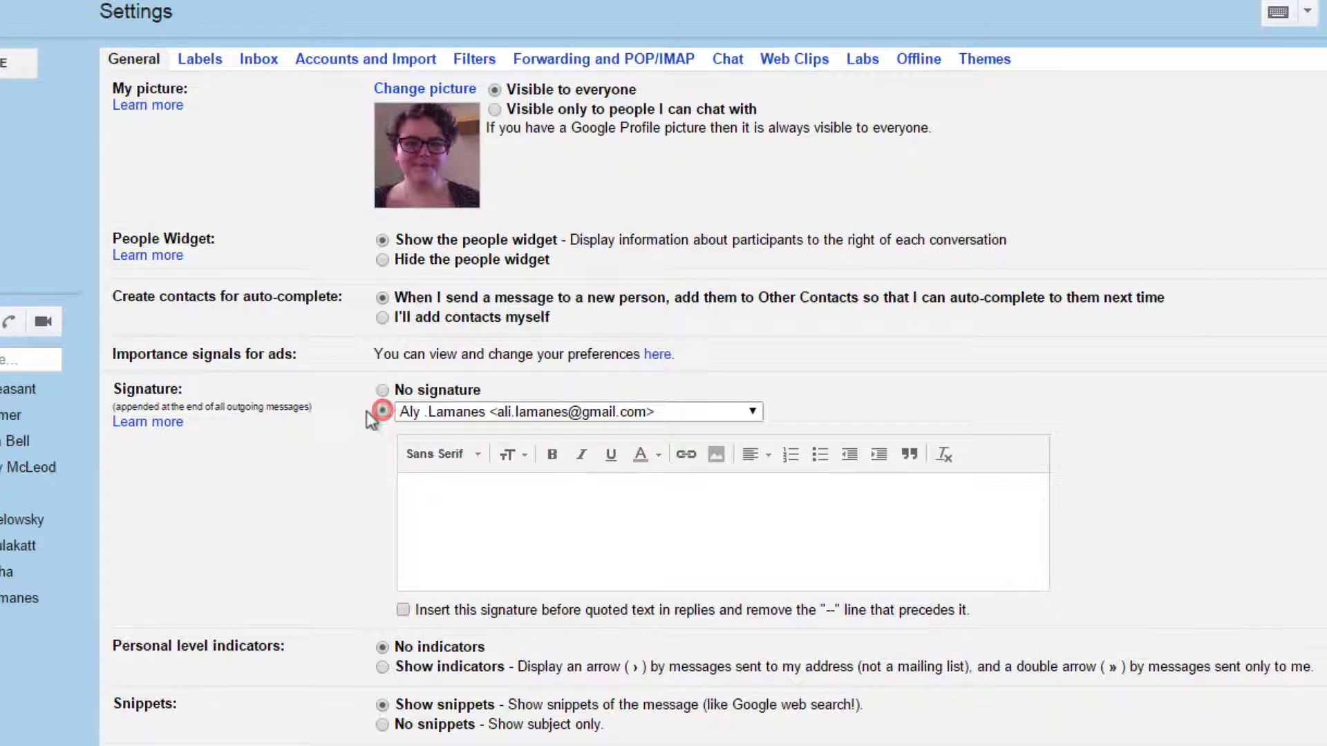
left_click(501, 506)
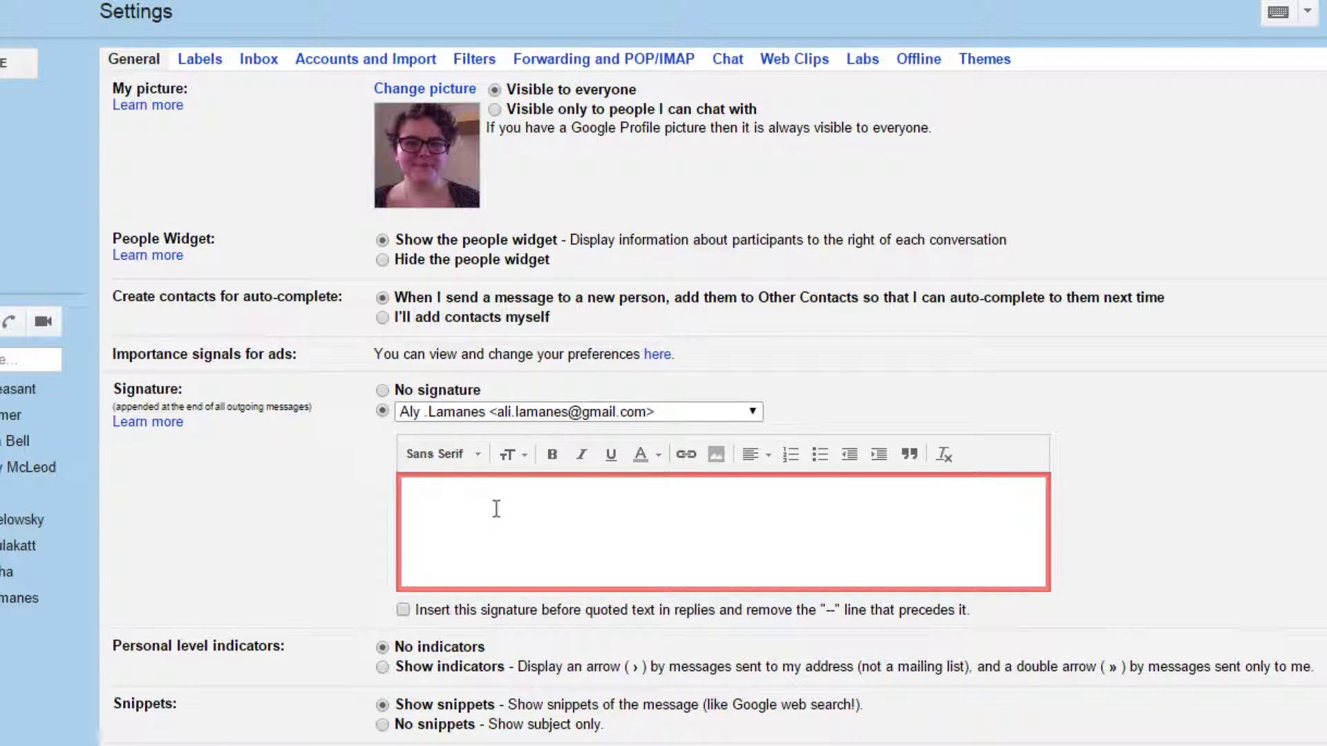
type("Alyson Mc")
type("Leod (Lamanes)")
Write the name, a blank line, the eye-for-an-eye quote and '-Margaret Atwood'.
key("Return")
key("Return")
type("\"An eye for an eye only leads to more blindness.\"")
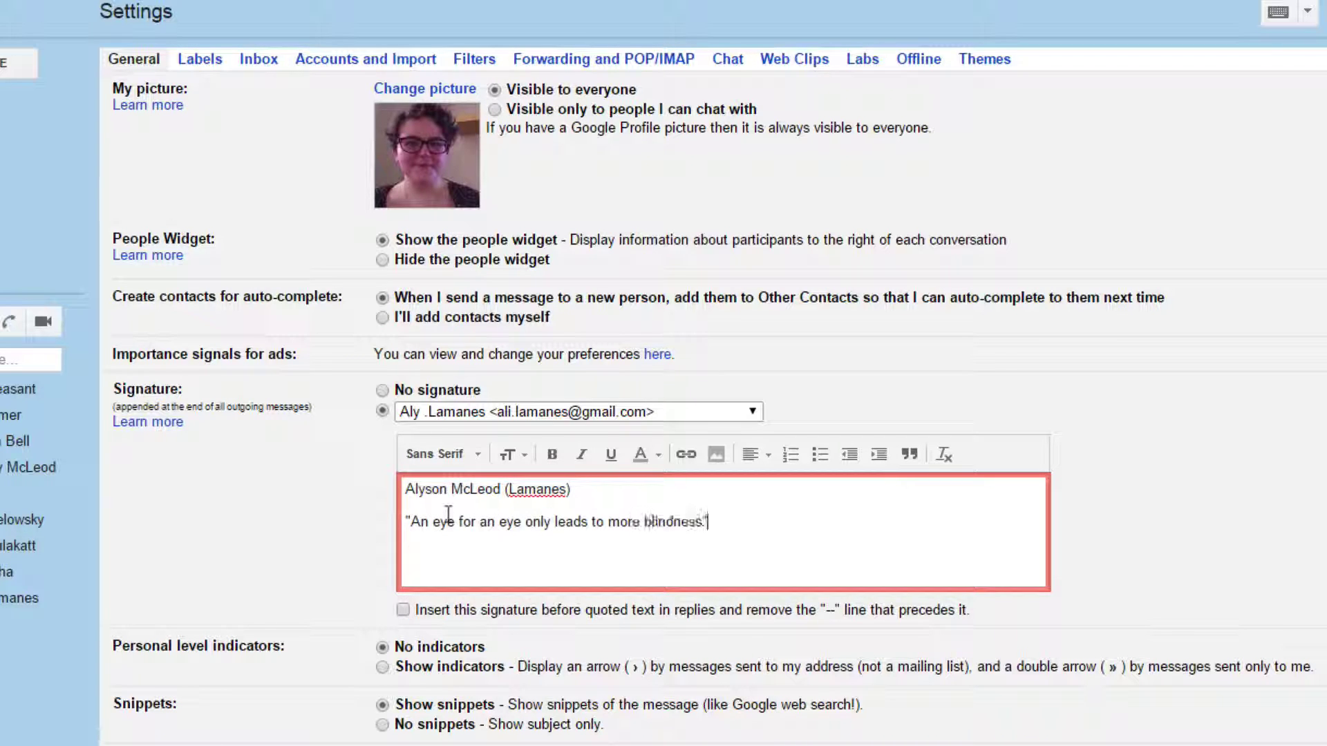
key("Return")
type("-Margaret Atwood")
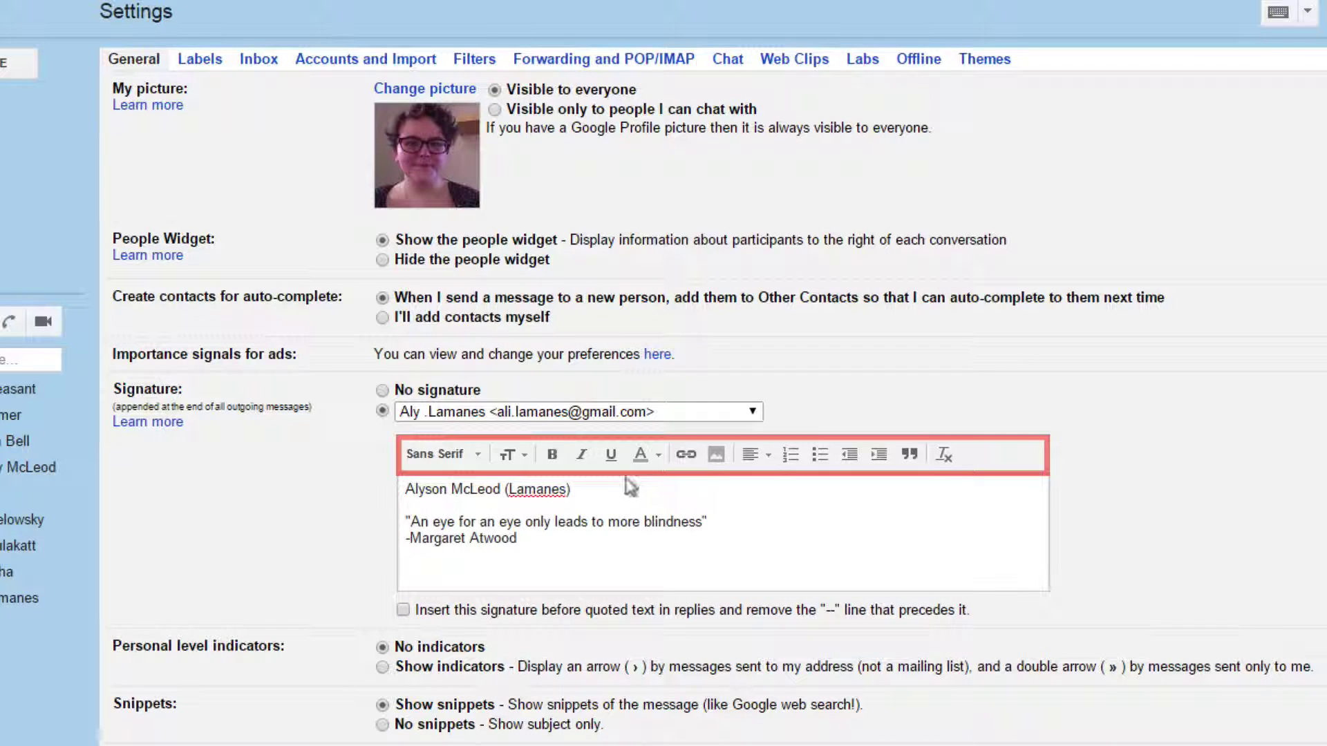
left_click(592, 488)
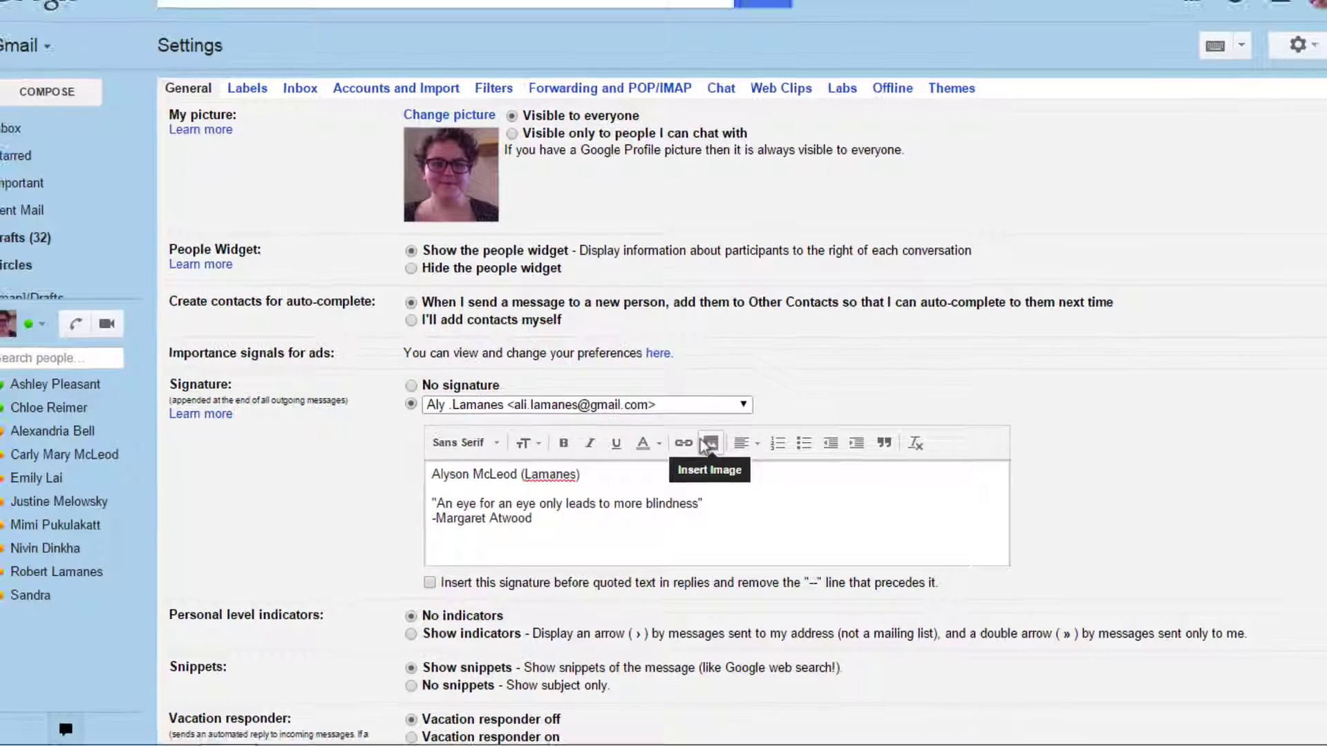
Upload BambooDock-icon from the computer into the signature as an image.
left_click(702, 446)
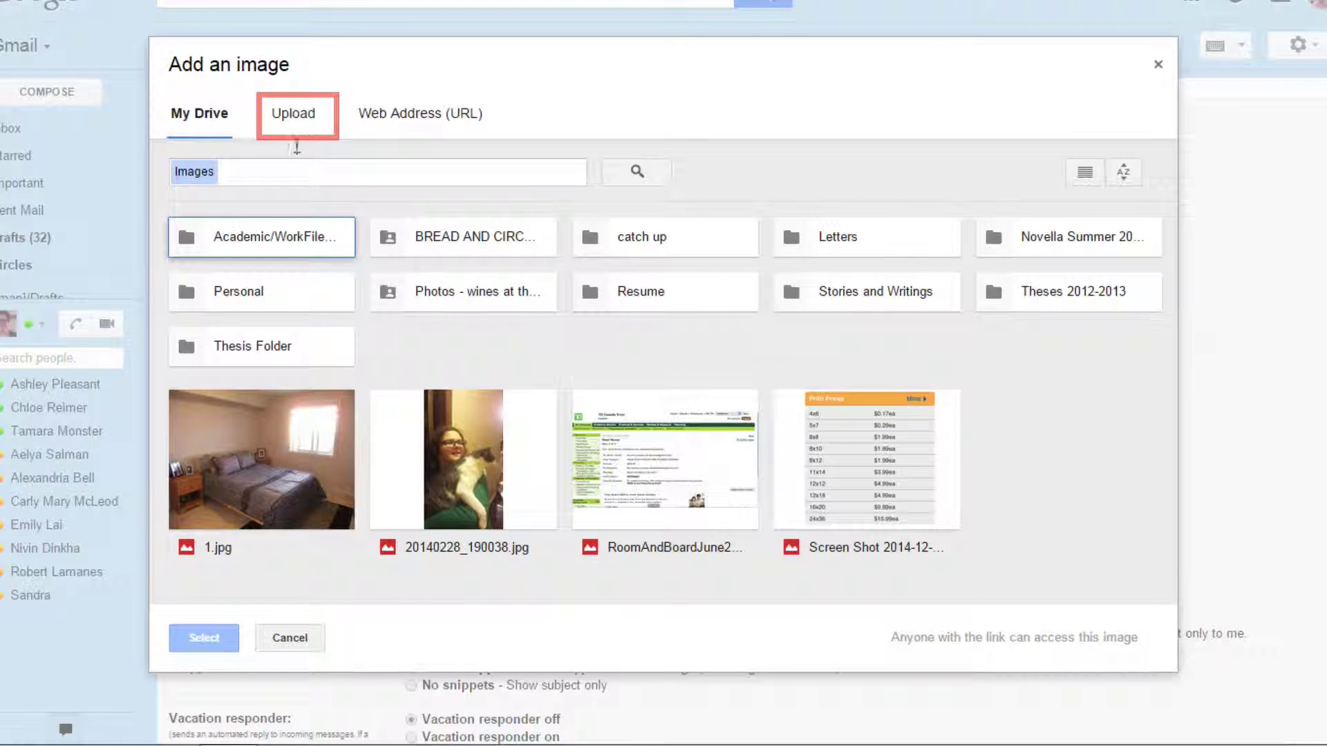
left_click(292, 117)
left_click(676, 411)
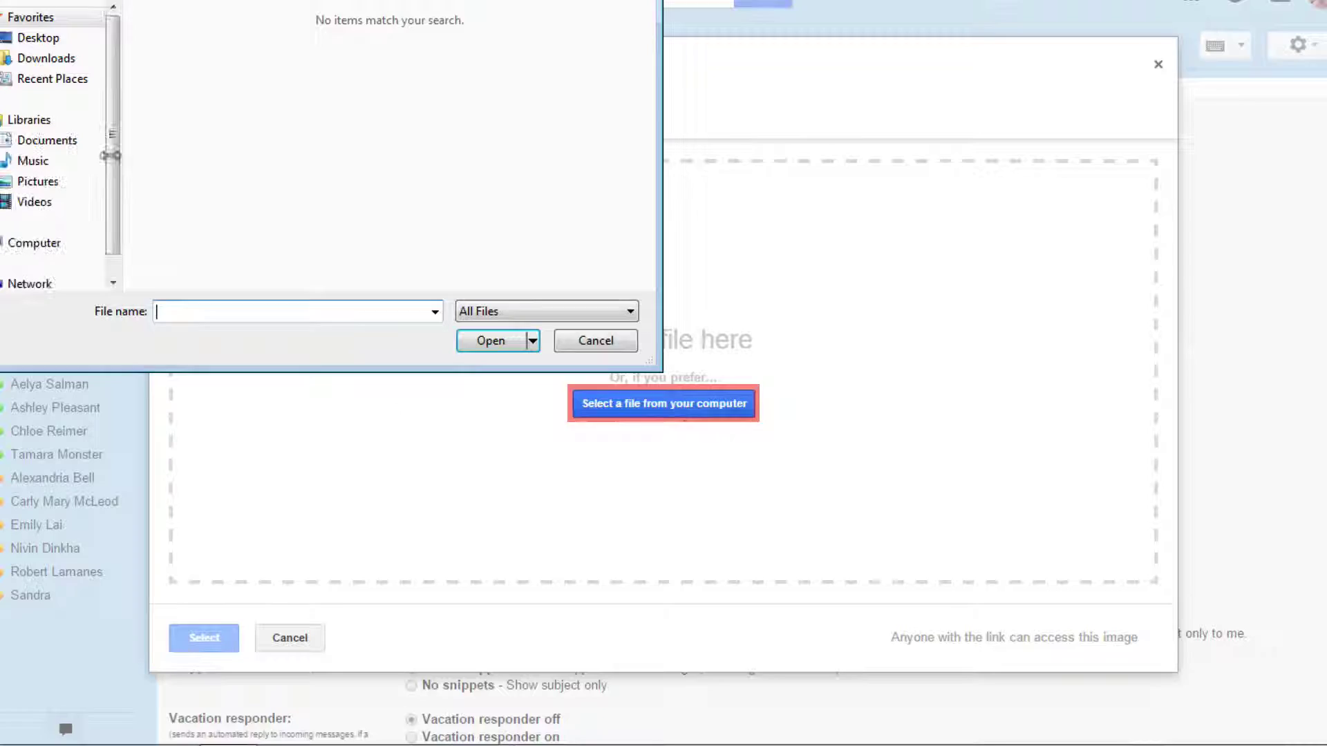
left_click(528, 177)
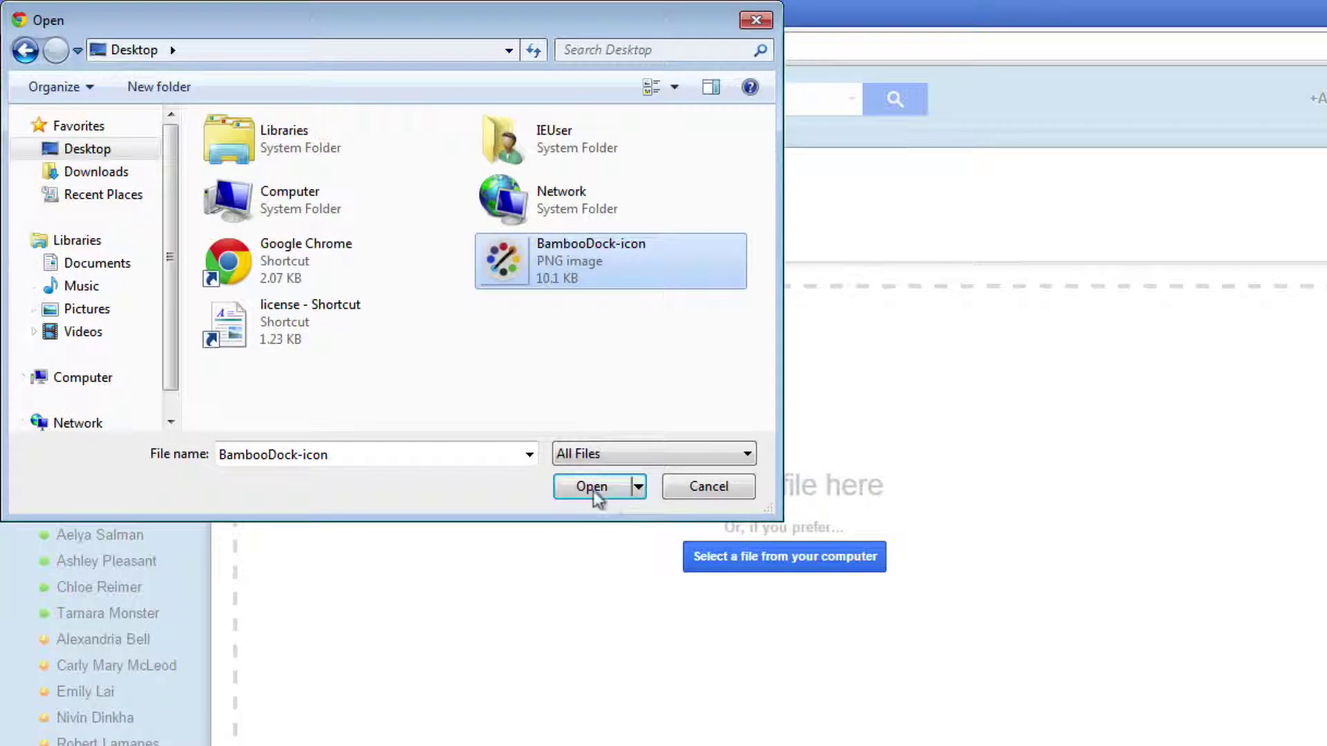
left_click(531, 400)
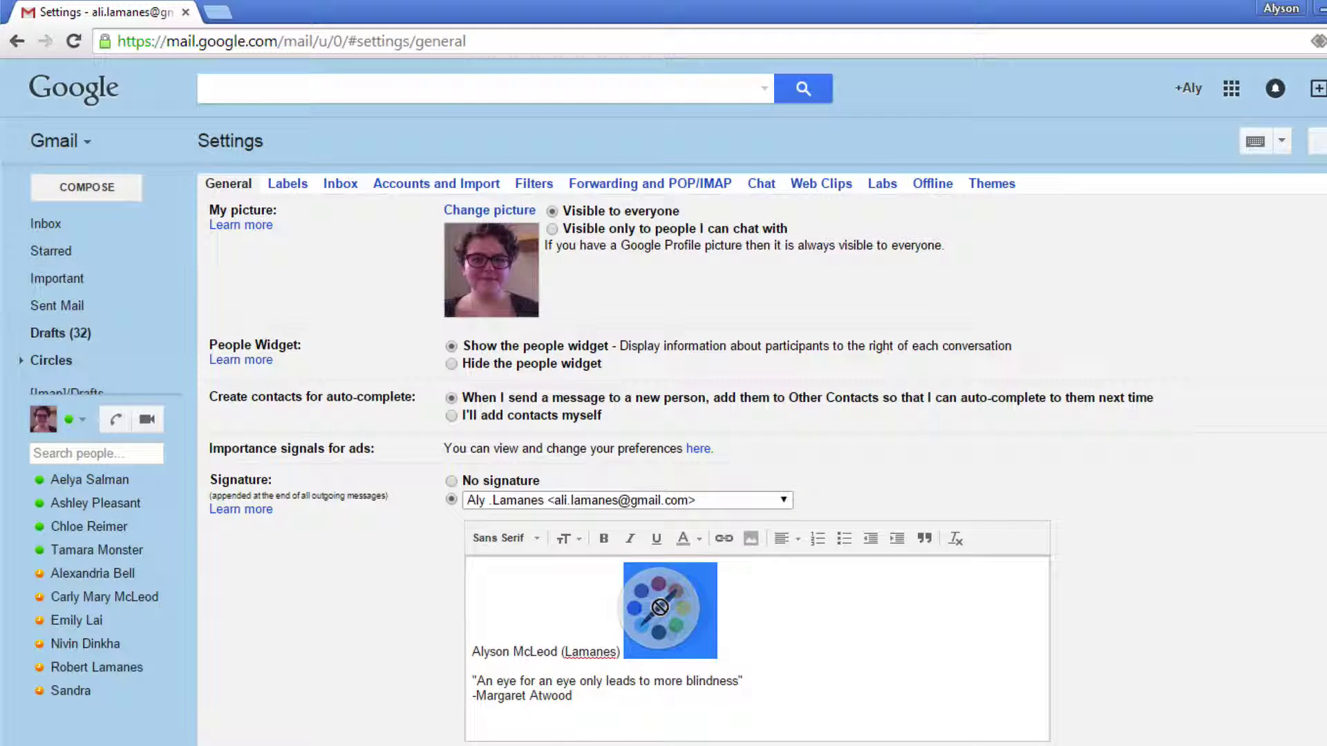
Remove the misplaced palette icon and add a new line after '-Margaret Atwood'.
left_click_drag(660, 607, 632, 638)
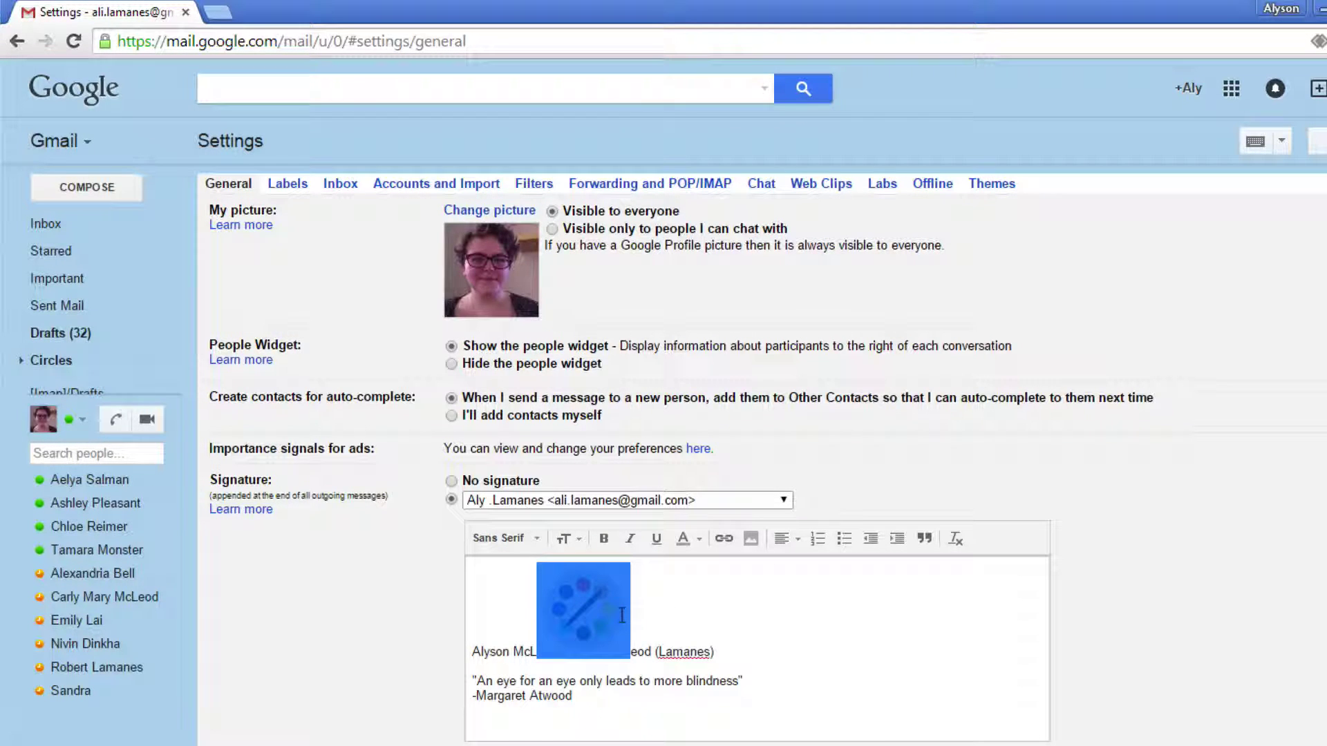
left_click(670, 617)
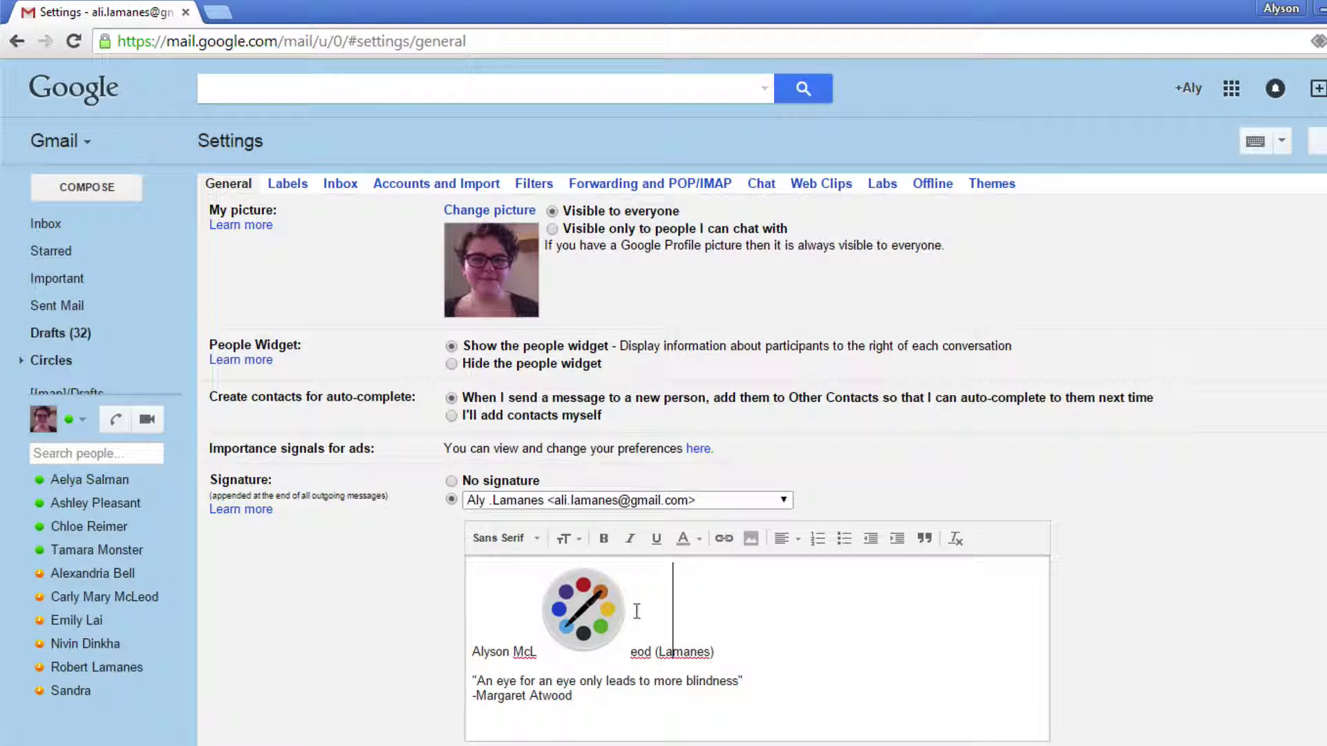
left_click(621, 616)
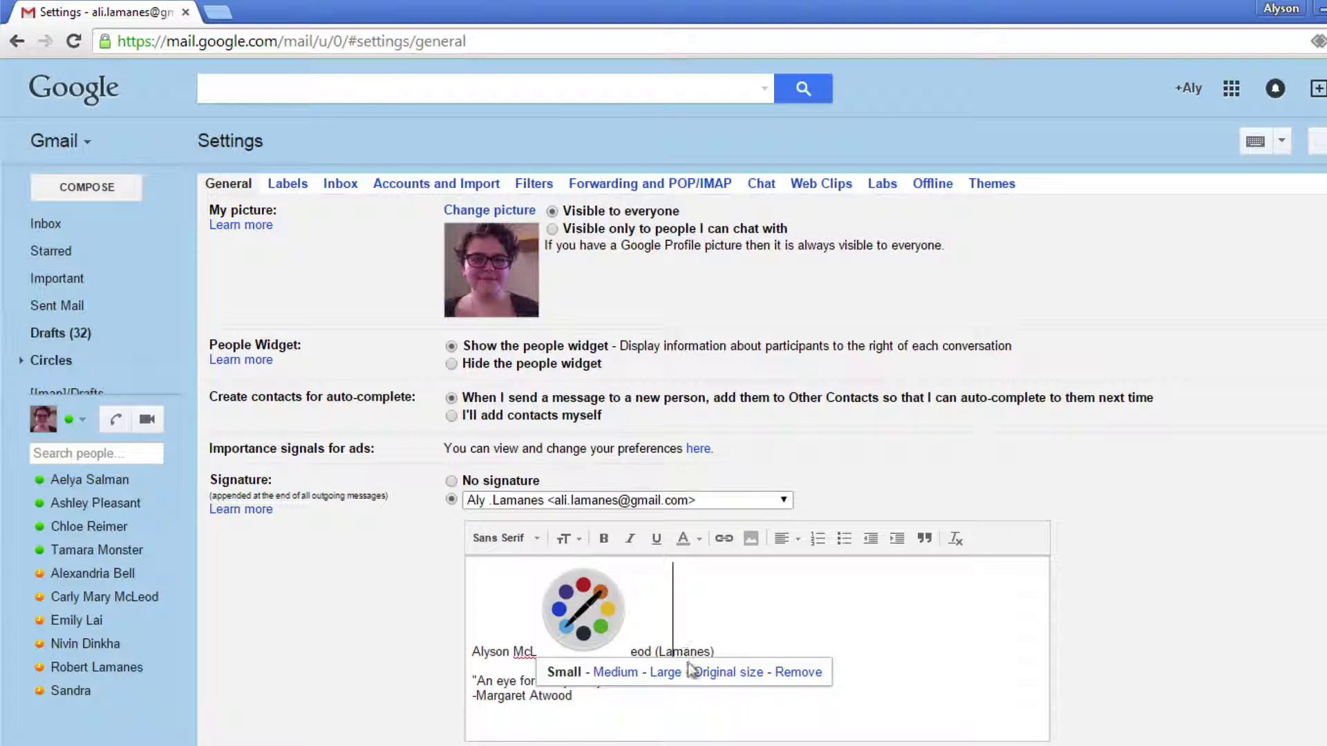
left_click(796, 673)
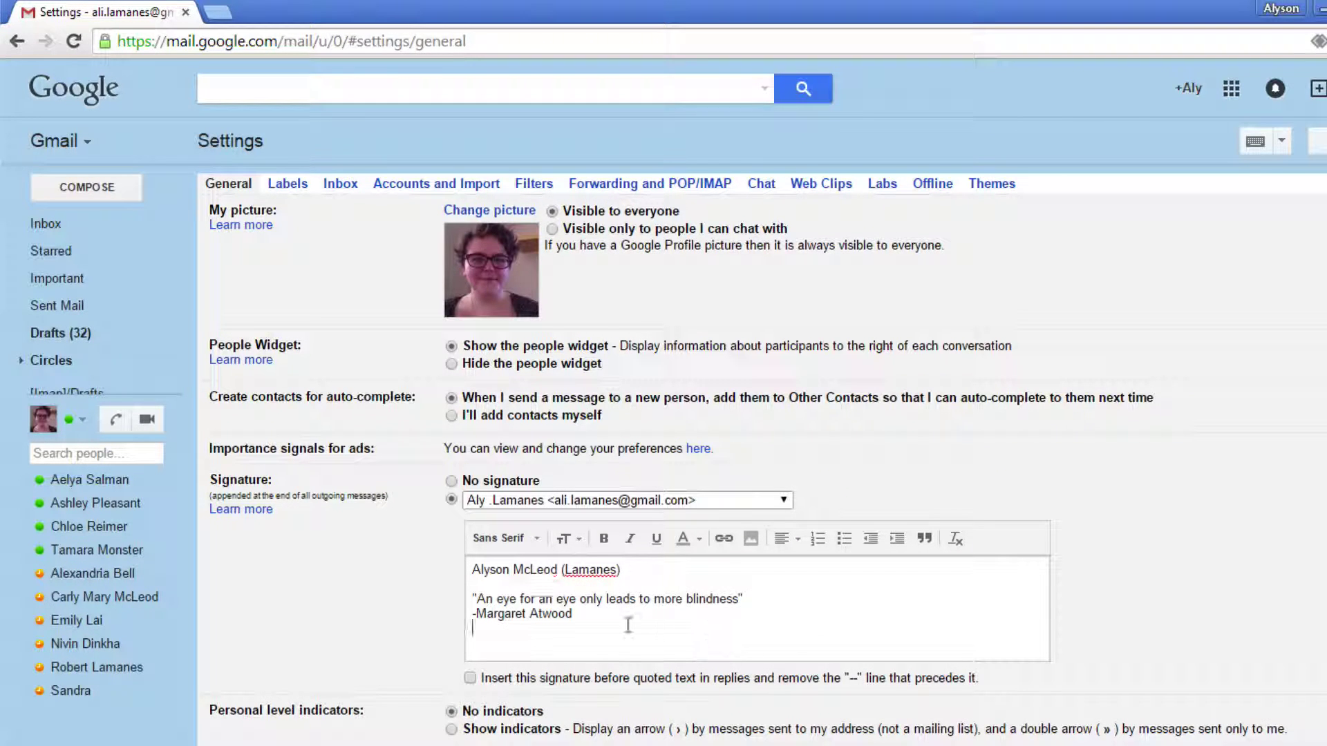
key("Return")
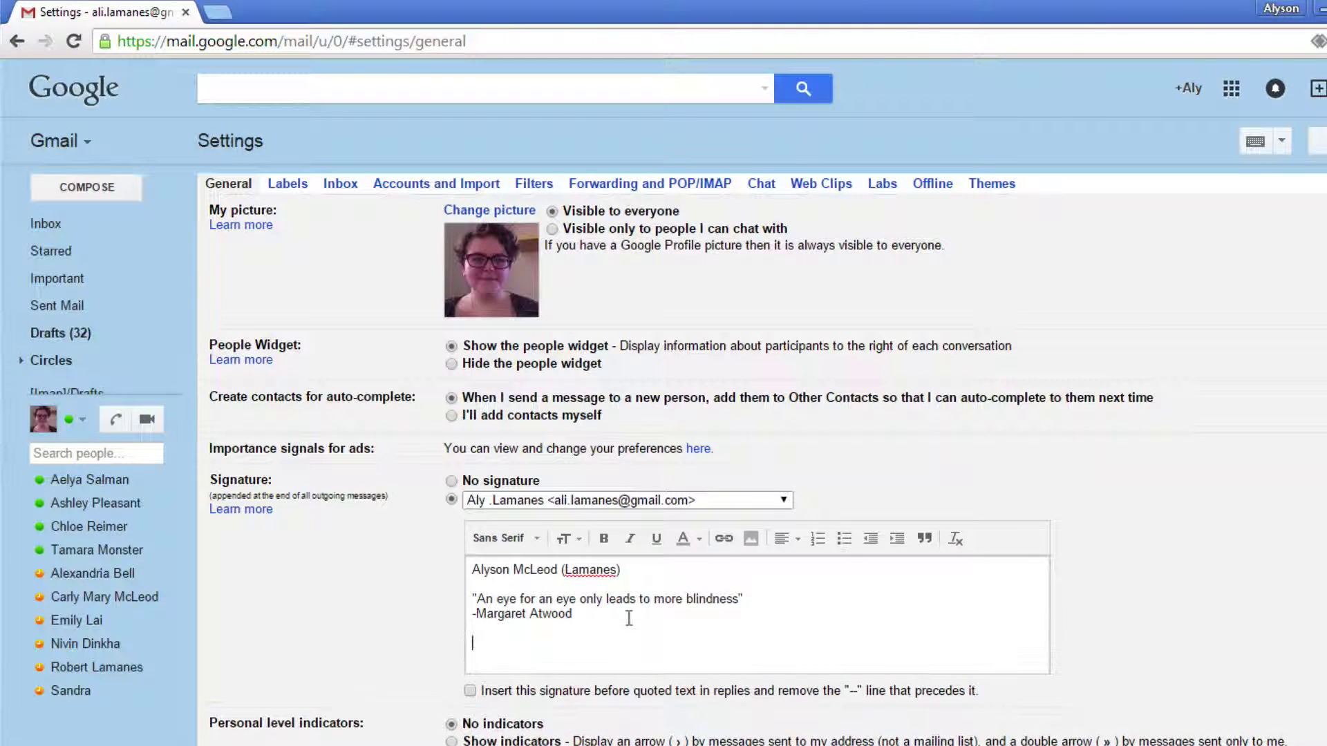
Insert BambooDock-icon.png from My Drive below the quote and resize it to Small.
left_click(736, 542)
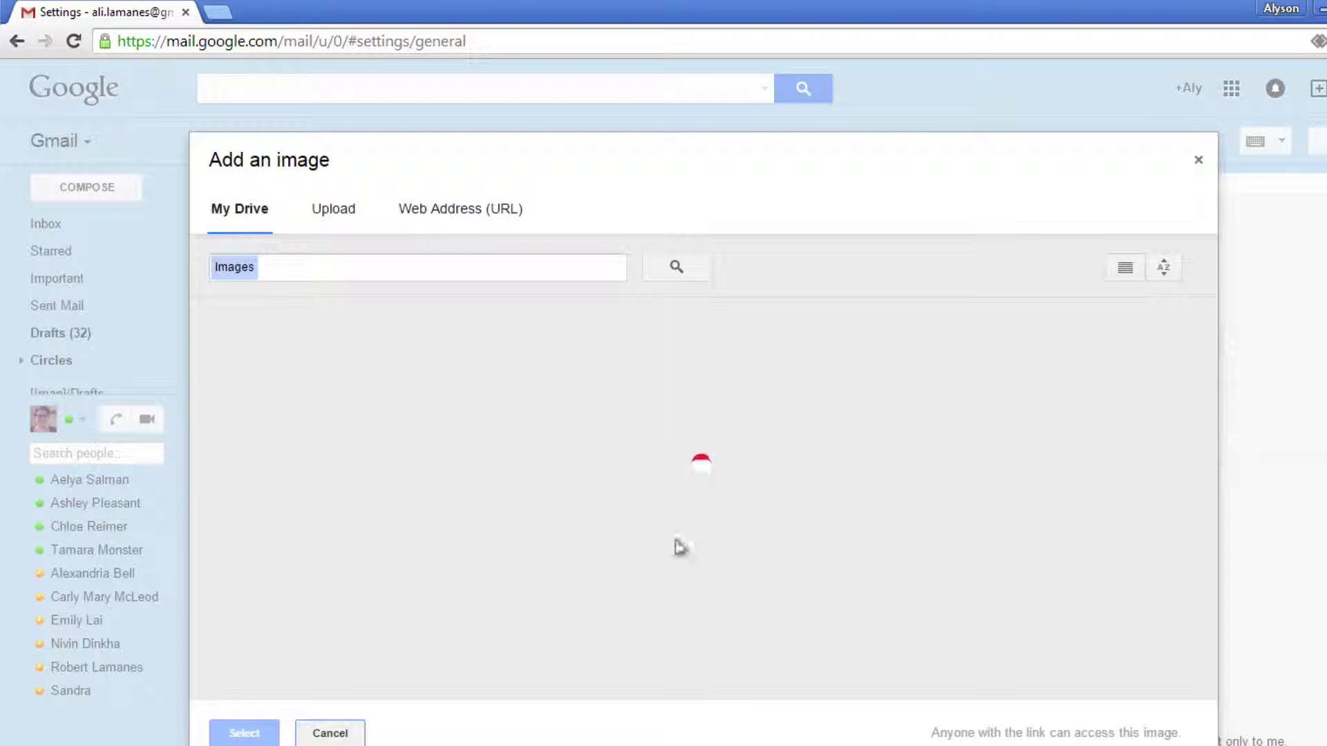
left_click(653, 540)
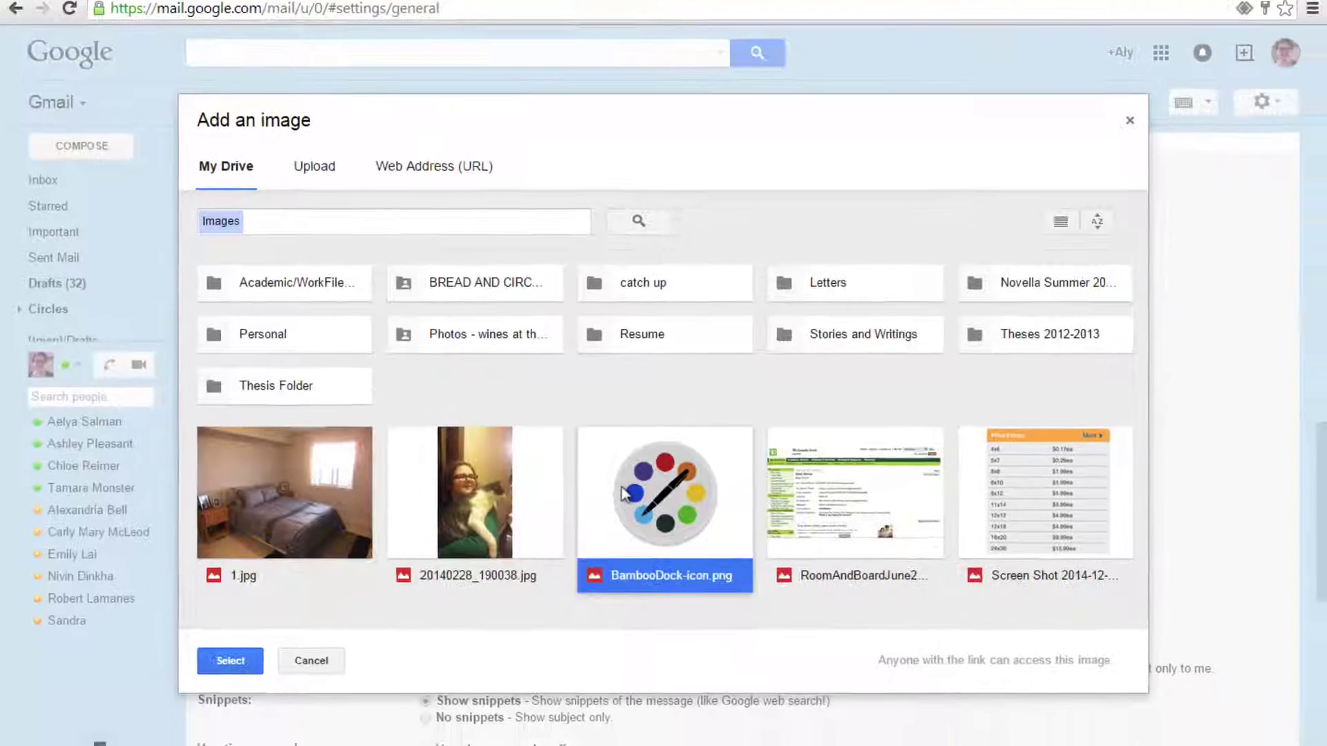
double_click(643, 487)
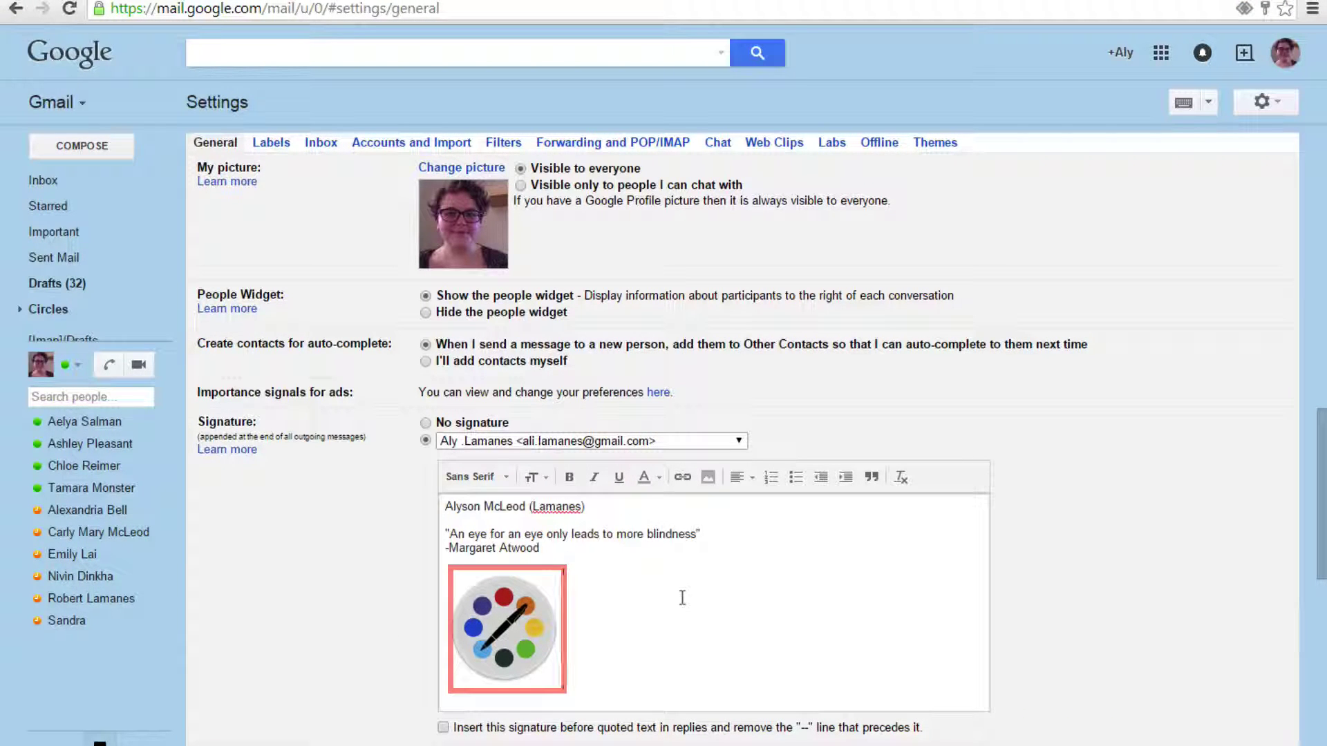
left_click(479, 633)
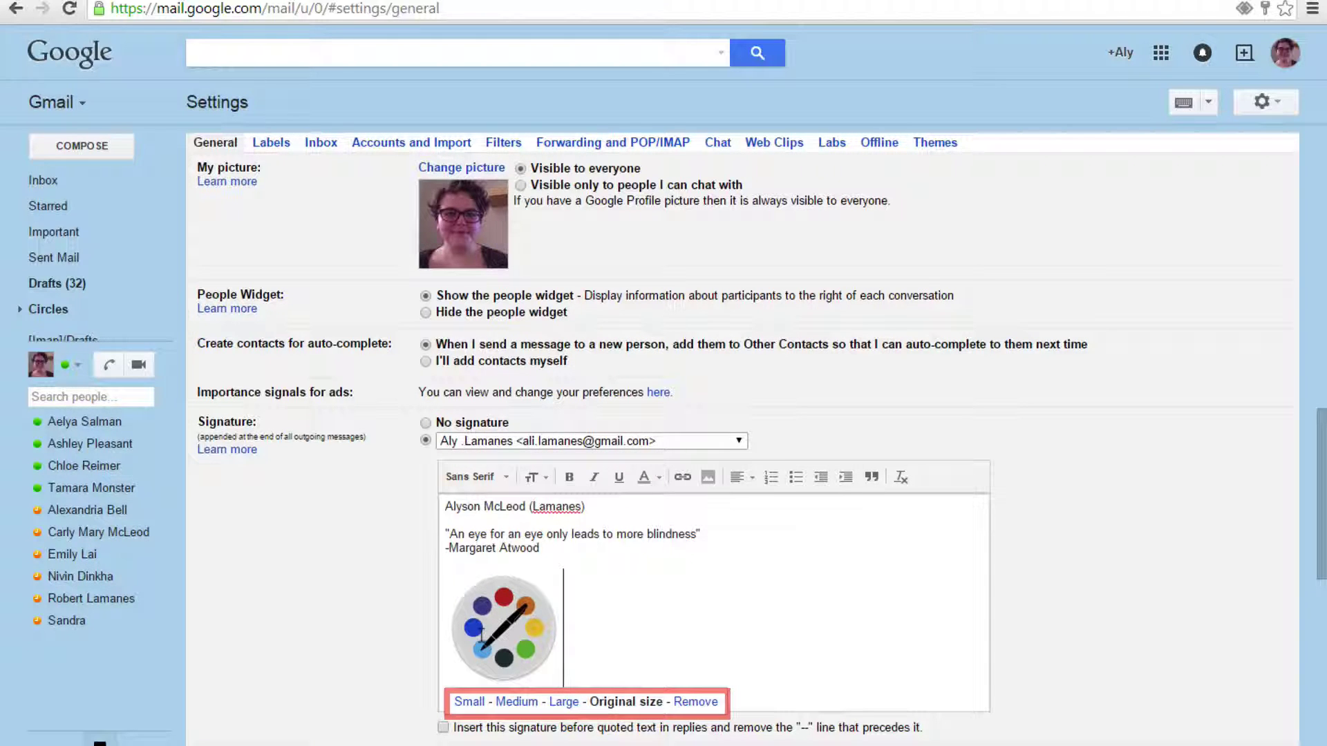
left_click(468, 702)
left_click(644, 617)
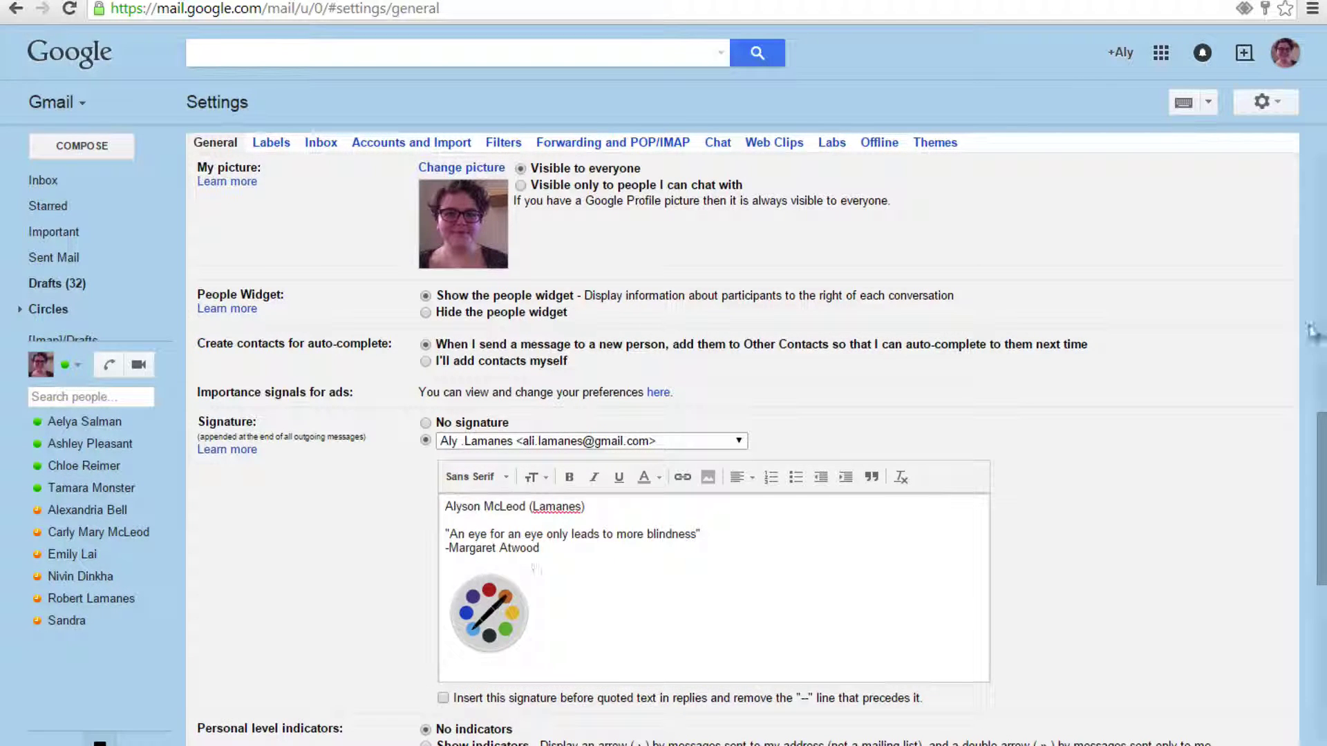
scroll(1314, 446, "down", 1)
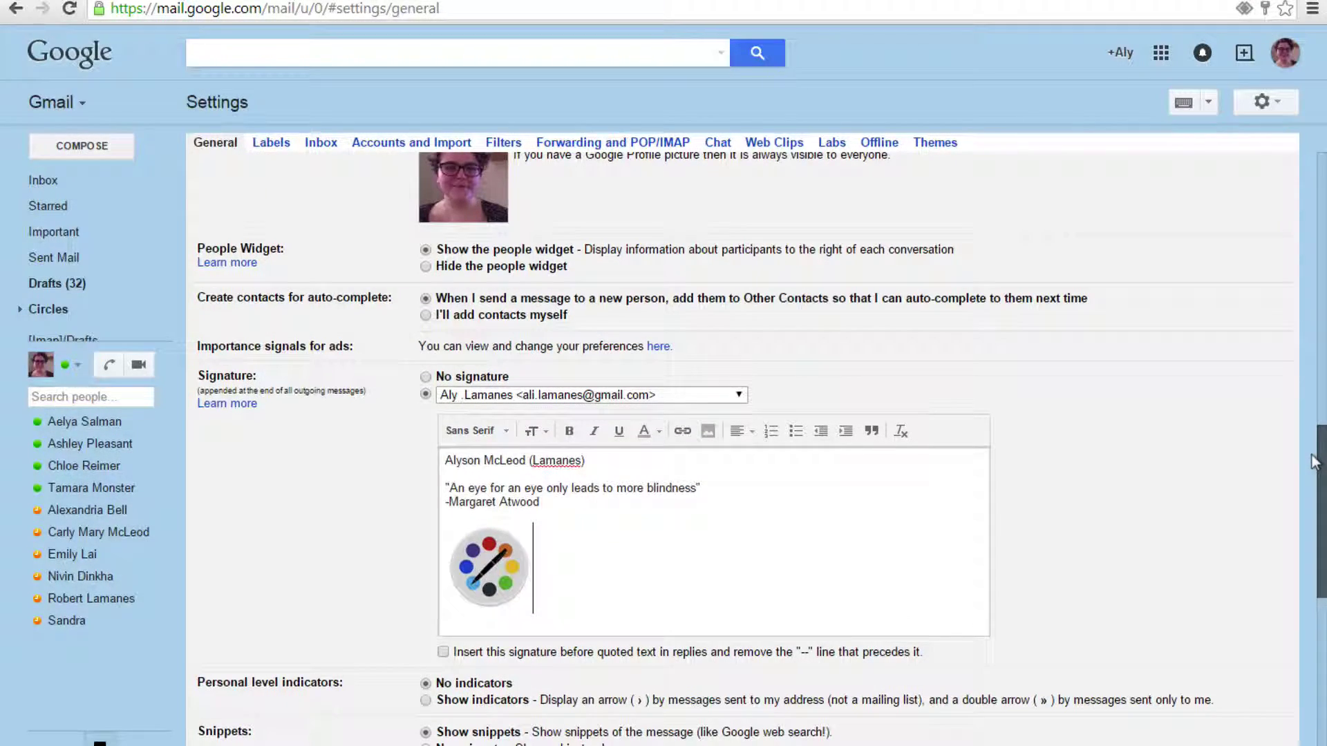
scroll(1305, 519, "down", 2)
scroll(1295, 577, "down", 5)
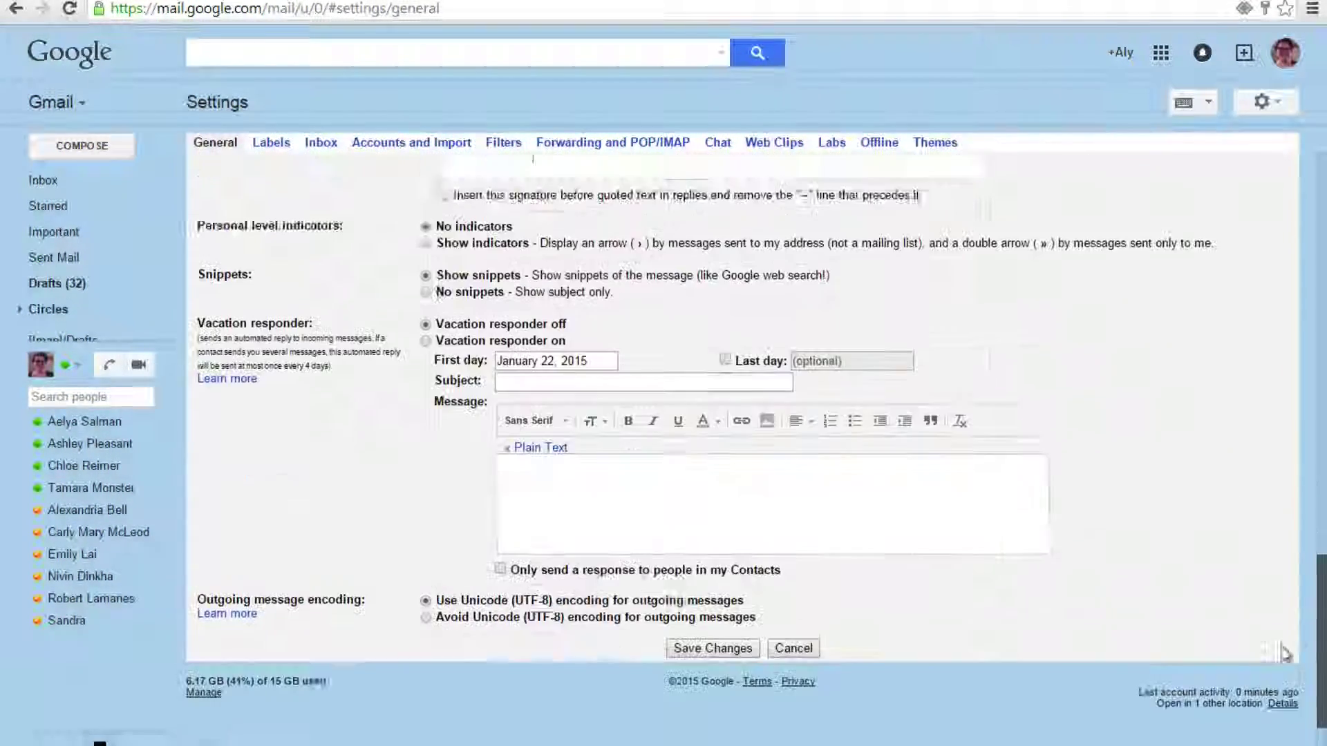
Save the settings changes containing the new name, quote and icon signature.
left_click(710, 546)
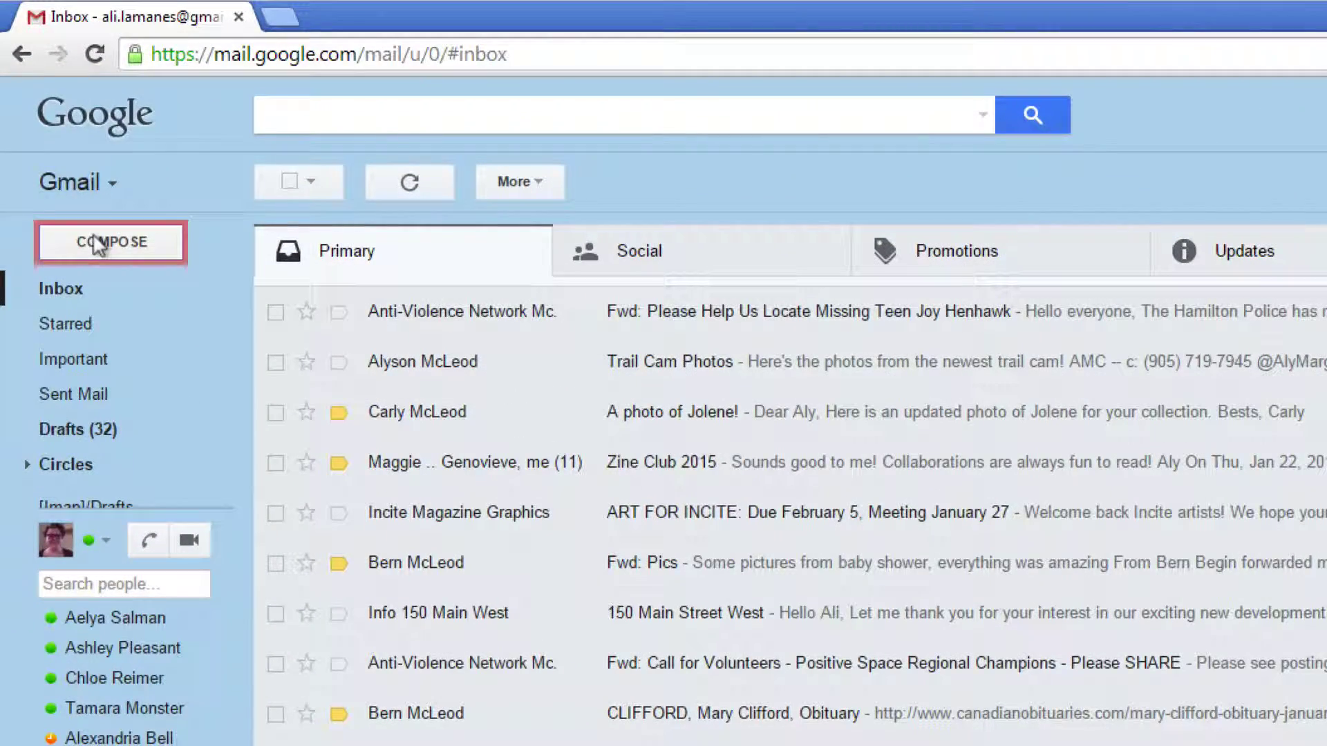
Compose a new message and check it shows the name, Atwood quote and small icon.
left_click(96, 244)
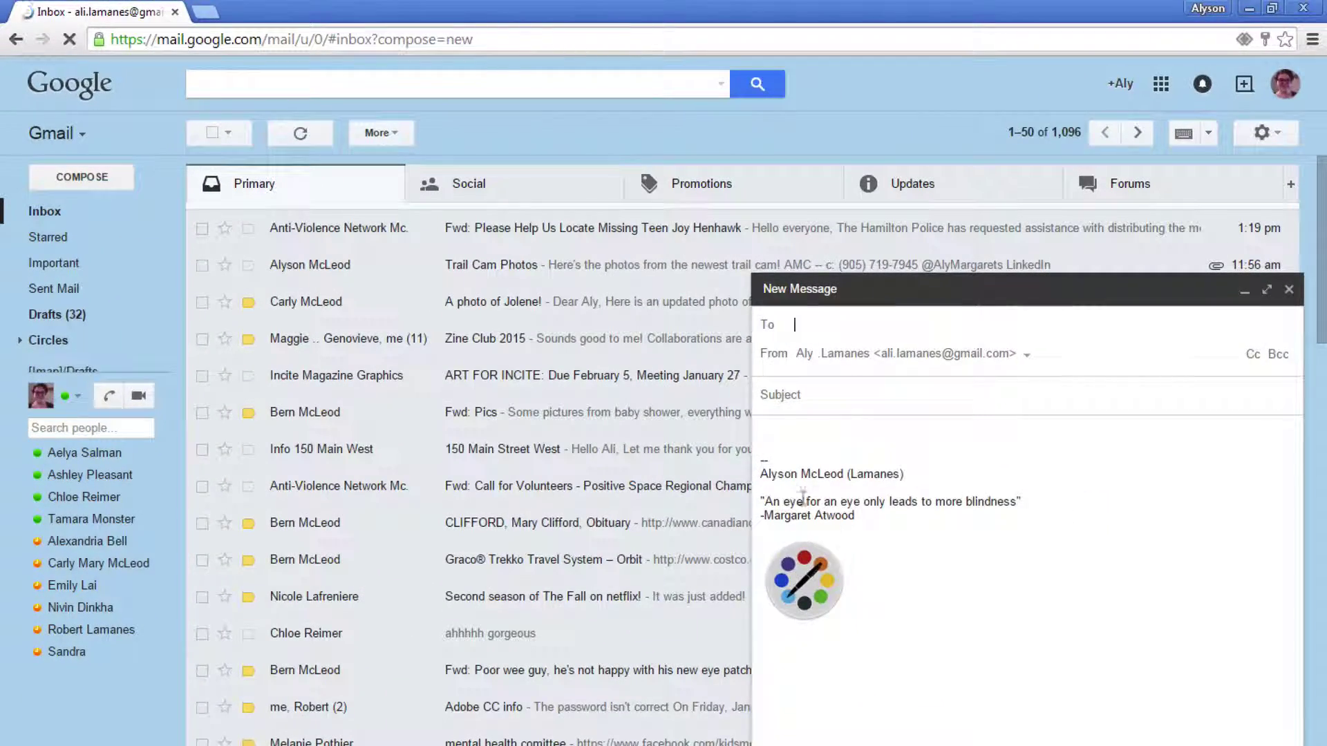